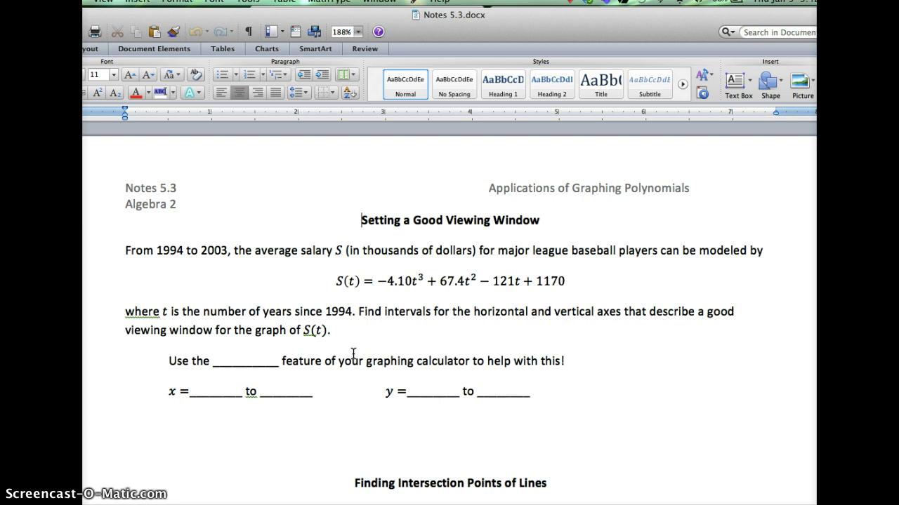
Step: Type TABLE and 0 to 10 into the blanks, then select the years 1994 to 2003
{"action": "double_click", "coordinate": [256, 363]}
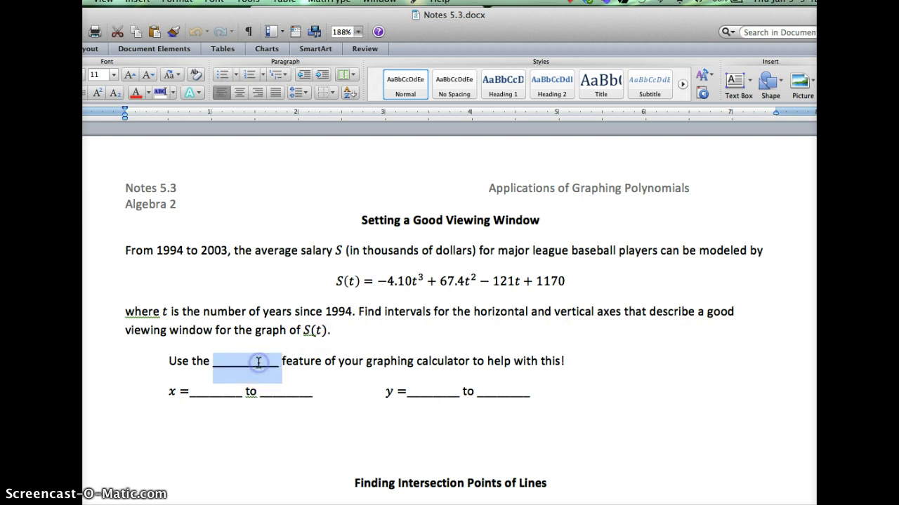
{"action": "type", "text": "TABLE"}
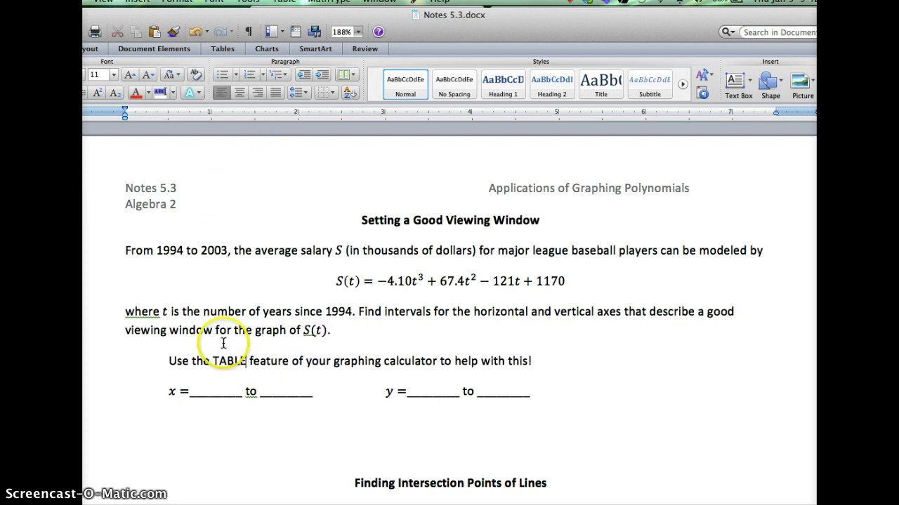
{"action": "double_click", "coordinate": [226, 390]}
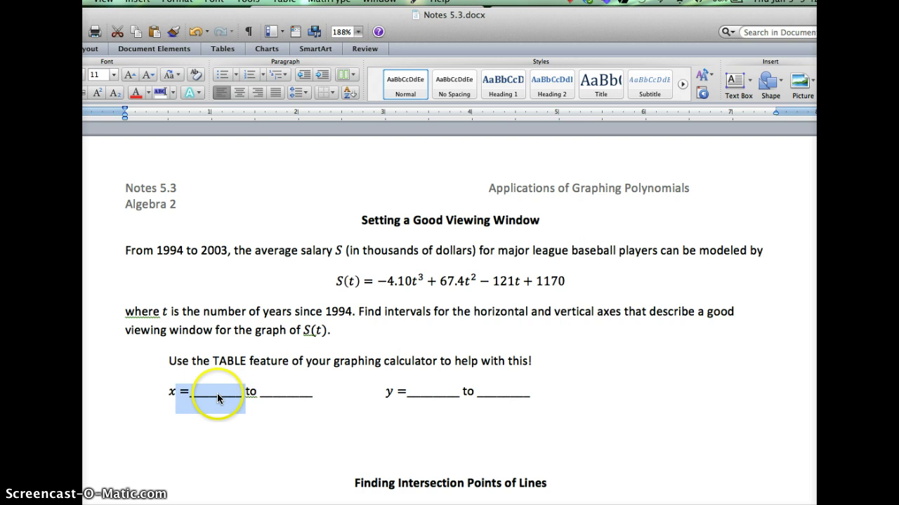
{"action": "left_click", "coordinate": [187, 393]}
{"action": "left_click_drag", "start_coordinate": [188, 393], "coordinate": [242, 390]}
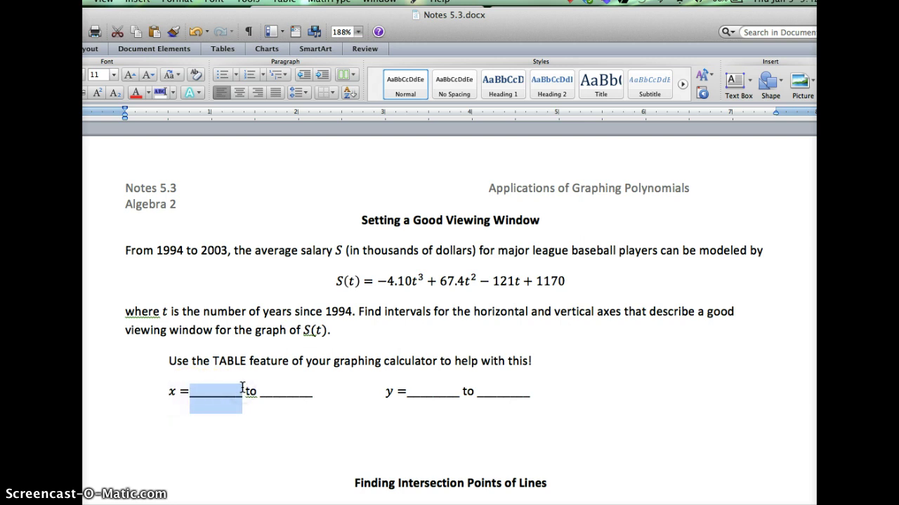
{"action": "type", "text": "0"}
{"action": "key", "text": "Left"}
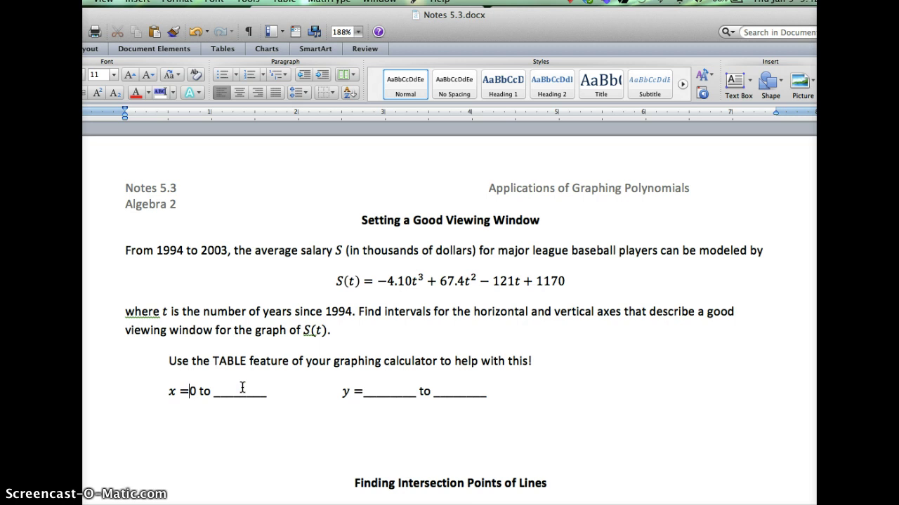
{"action": "key", "text": "Right"}
{"action": "key", "text": "Right"}
{"action": "key", "text": "Right"}
{"action": "key", "text": "Right"}
{"action": "key", "text": "Right"}
{"action": "type", "text": "10"}
{"action": "key", "text": "Delete"}
{"action": "key", "text": "Delete"}
{"action": "key", "text": "Delete"}
{"action": "key", "text": "Delete"}
{"action": "key", "text": "Delete"}
{"action": "key", "text": "Delete"}
{"action": "key", "text": "Delete"}
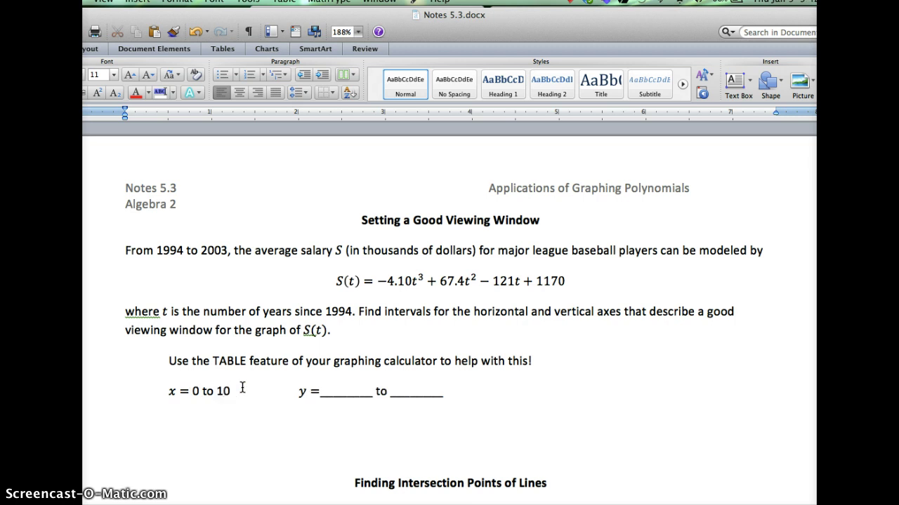
{"action": "left_click", "coordinate": [156, 250]}
{"action": "left_click_drag", "start_coordinate": [156, 250], "coordinate": [227, 251]}
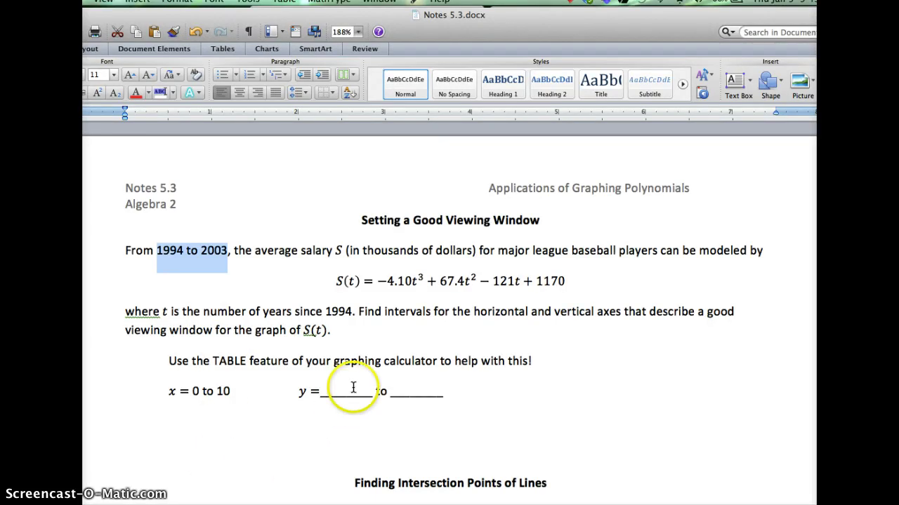
Step: Bring TI-SmartView forward, check Y1 in the Y= editor, and apply ZStandard
{"action": "key", "text": "ctrl+Up"}
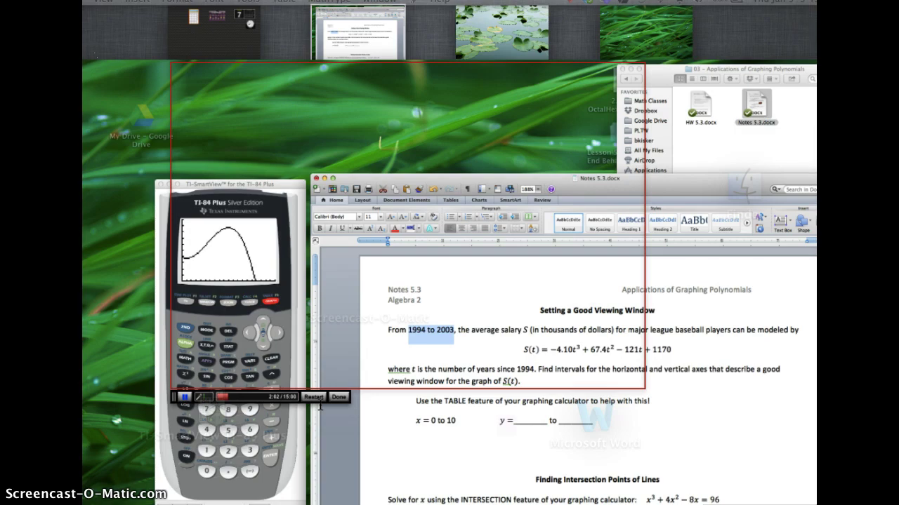
{"action": "left_click", "coordinate": [132, 419]}
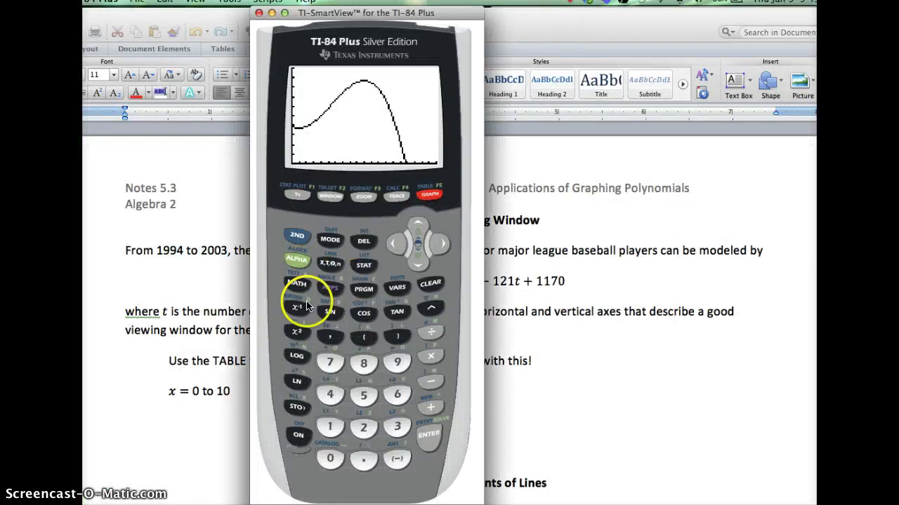
{"action": "left_click", "coordinate": [298, 195]}
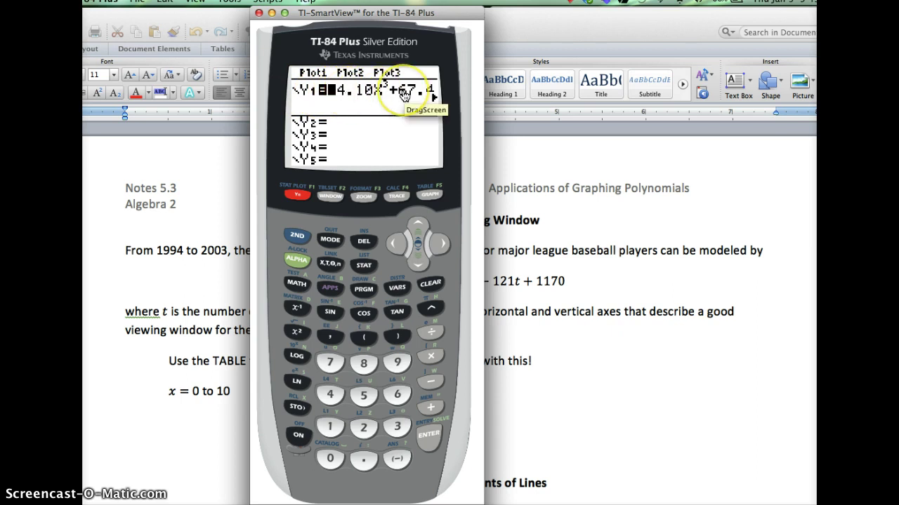
{"action": "left_click", "coordinate": [359, 198]}
{"action": "left_click", "coordinate": [397, 395]}
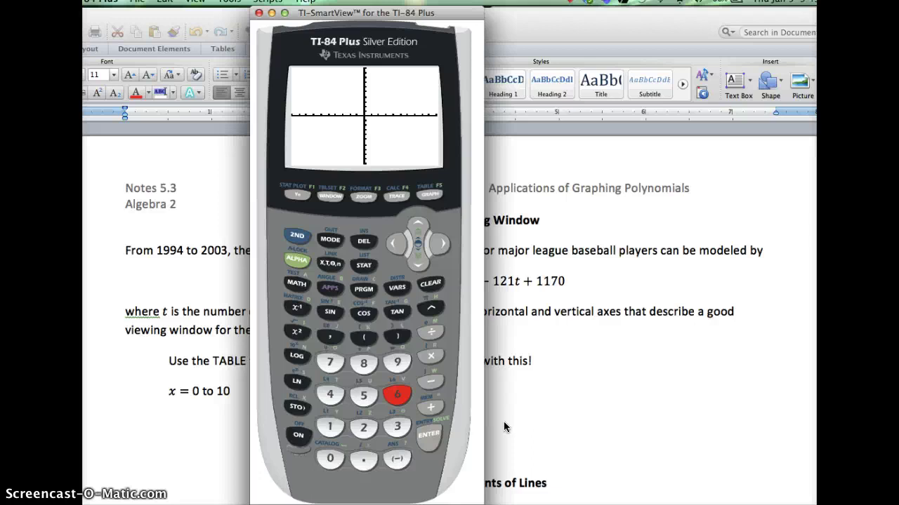
Step: Open the TABLE of Y1 values and scroll up to X=0
{"action": "left_click", "coordinate": [299, 239]}
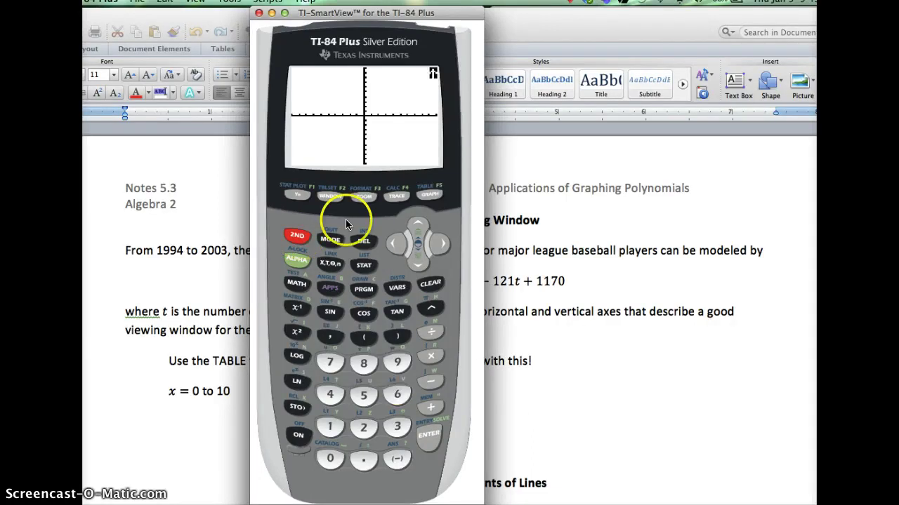
{"action": "left_click", "coordinate": [430, 194]}
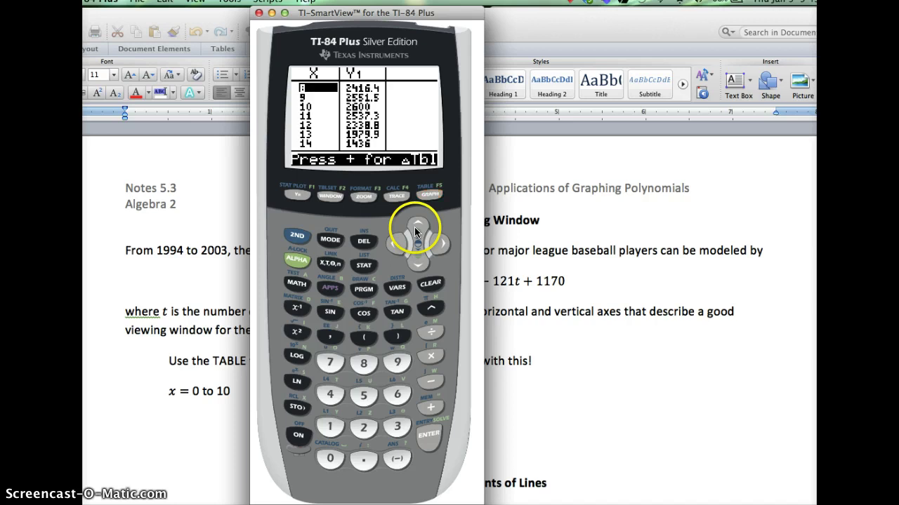
{"action": "left_click", "coordinate": [416, 227]}
{"action": "left_click", "coordinate": [416, 227]}
{"action": "left_click", "coordinate": [416, 227]}
{"action": "left_click", "coordinate": [417, 227]}
{"action": "left_click", "coordinate": [414, 227]}
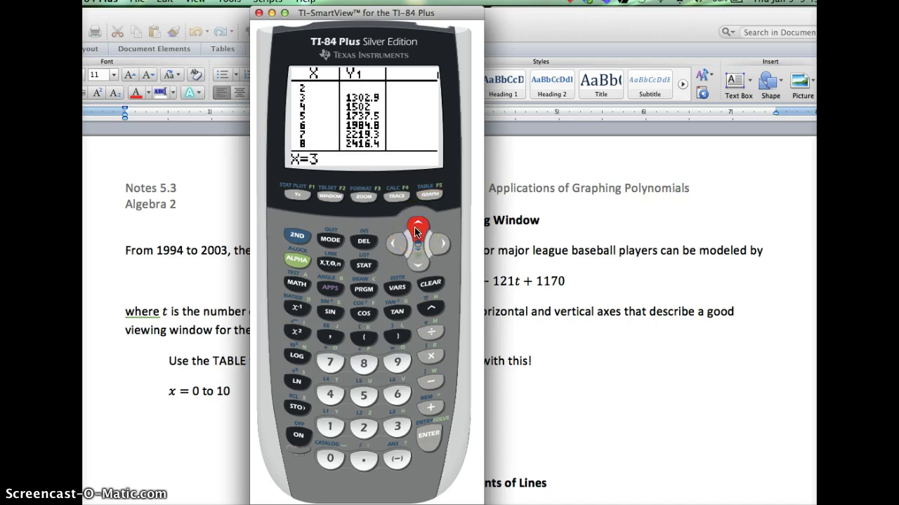
{"action": "left_click", "coordinate": [414, 227]}
{"action": "left_click", "coordinate": [414, 227]}
{"action": "left_click", "coordinate": [414, 227]}
{"action": "left_click", "coordinate": [380, 179]}
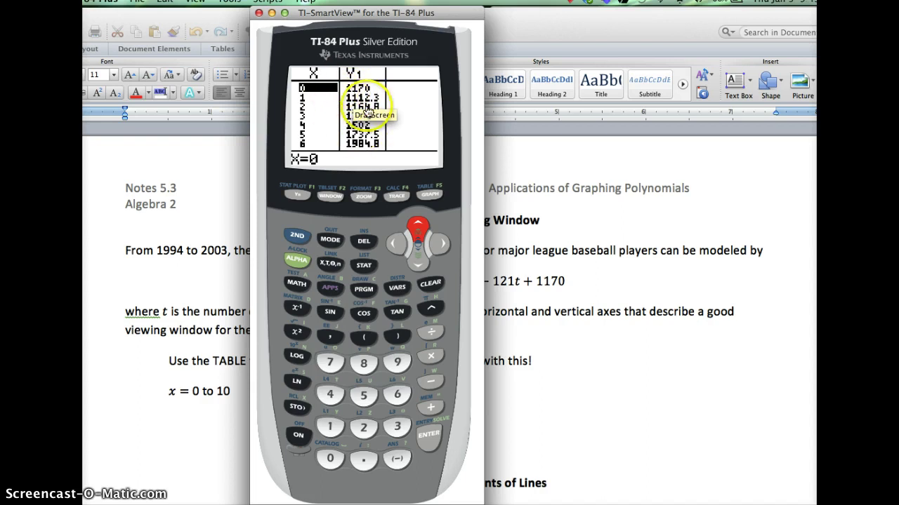
Step: Step down the table through X=13, reading Y1 values up to 2600 at X=10
{"action": "left_click", "coordinate": [419, 267]}
{"action": "left_click", "coordinate": [421, 268]}
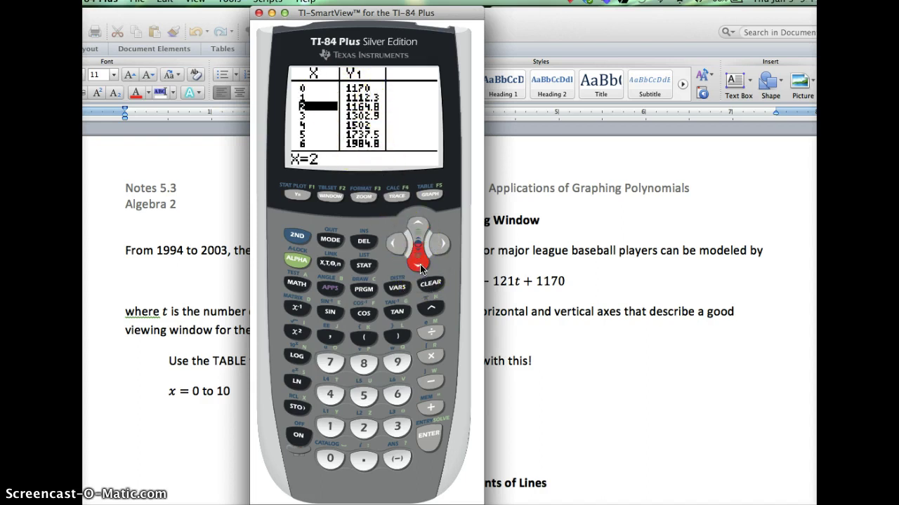
{"action": "left_click", "coordinate": [421, 268]}
{"action": "left_click", "coordinate": [421, 268]}
{"action": "left_click", "coordinate": [420, 268]}
{"action": "left_click", "coordinate": [421, 268]}
{"action": "left_click", "coordinate": [420, 268]}
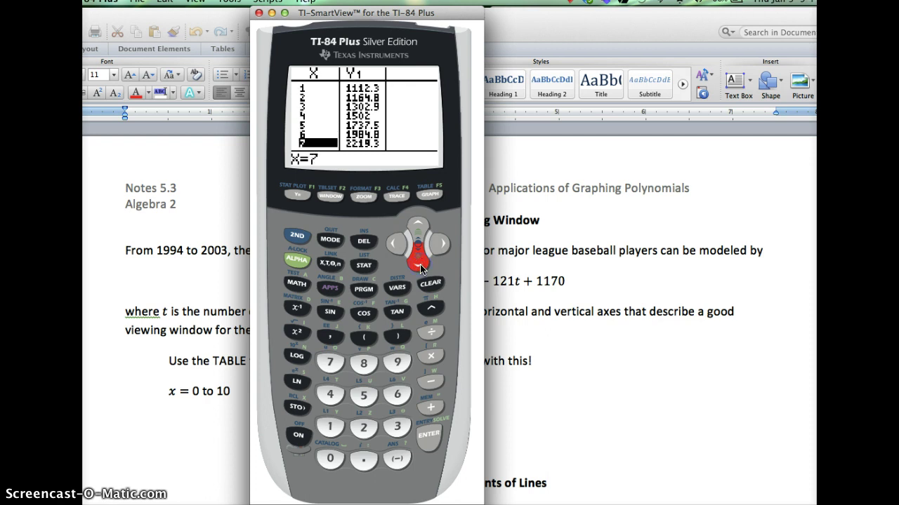
{"action": "left_click", "coordinate": [420, 268]}
{"action": "left_click", "coordinate": [421, 268]}
{"action": "left_click", "coordinate": [420, 268]}
{"action": "left_click", "coordinate": [420, 268]}
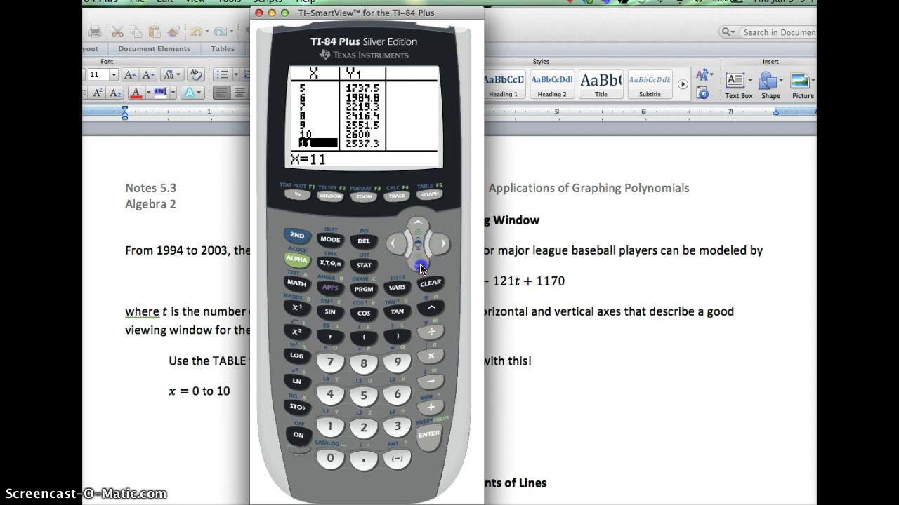
{"action": "left_click", "coordinate": [420, 268]}
{"action": "left_click", "coordinate": [421, 269]}
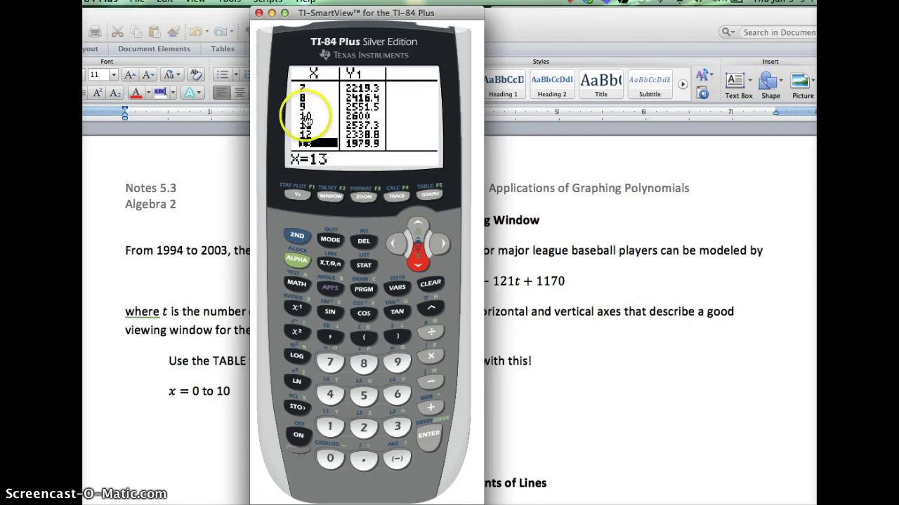
Step: In the WINDOW screen, set Xmin to 0 and move down to Ymin
{"action": "left_click", "coordinate": [328, 197]}
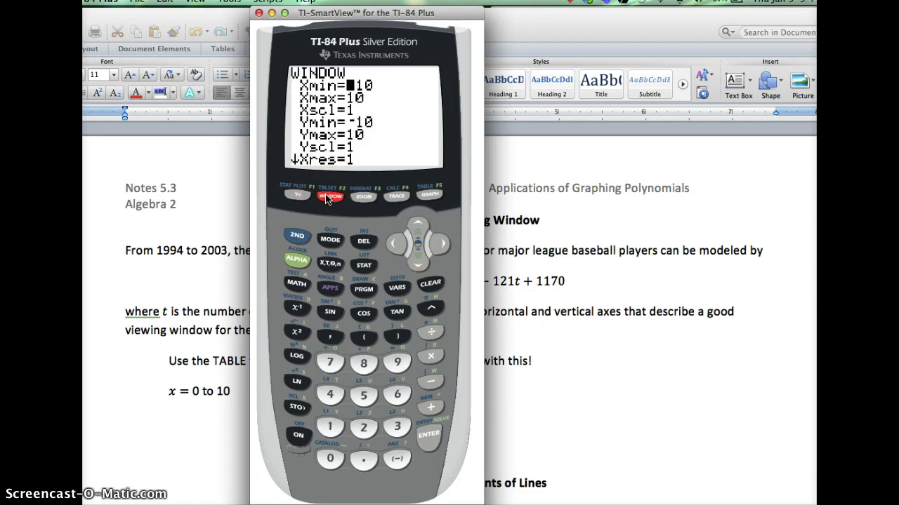
{"action": "left_click", "coordinate": [330, 459]}
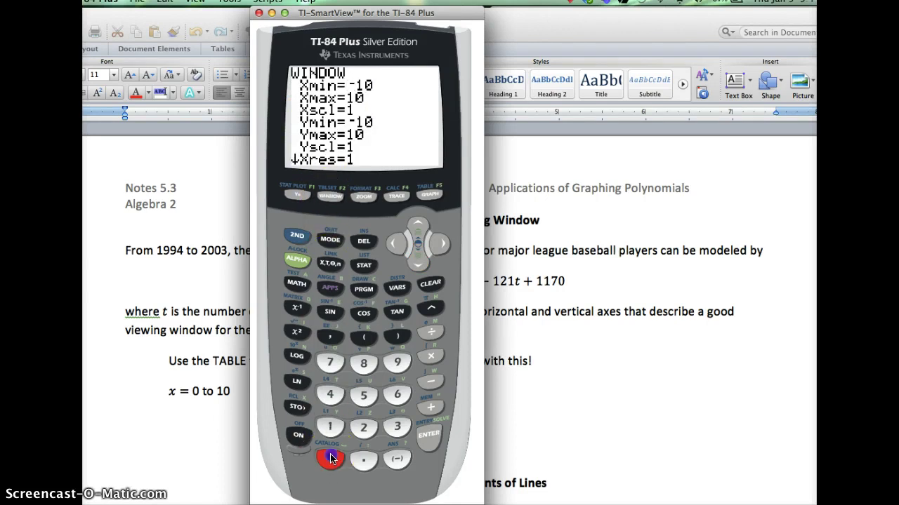
{"action": "left_click", "coordinate": [418, 264]}
{"action": "left_click", "coordinate": [419, 264]}
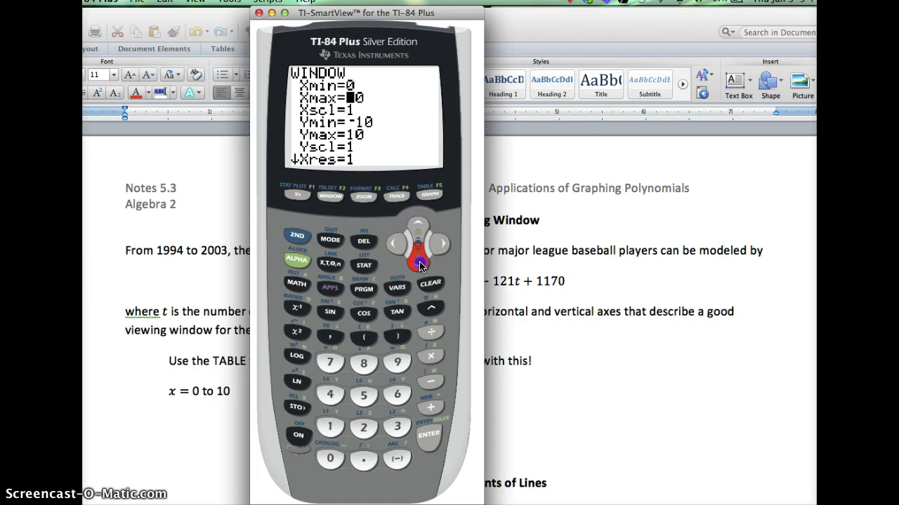
{"action": "key", "text": "super+h"}
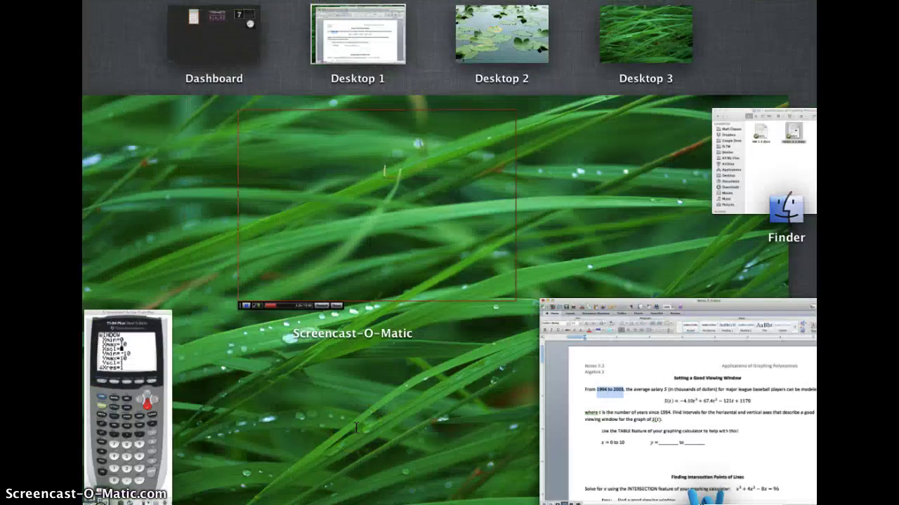
{"action": "left_click", "coordinate": [120, 348]}
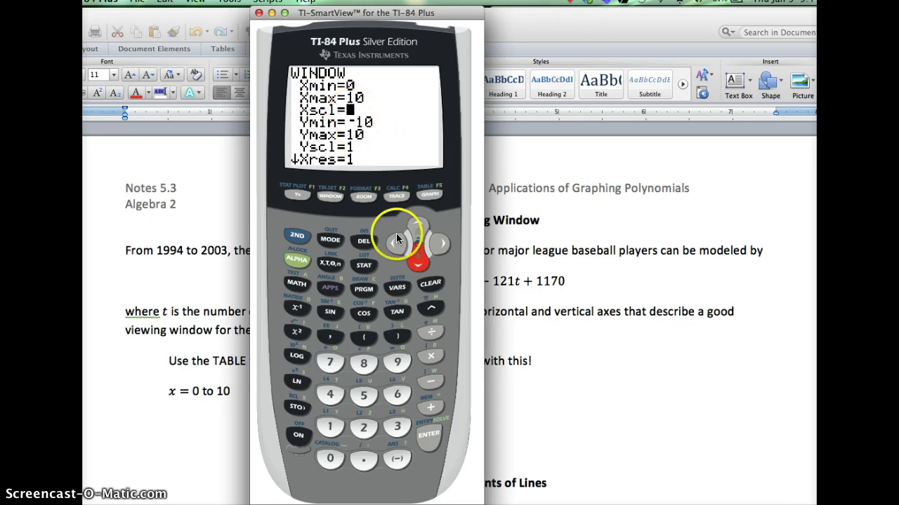
{"action": "left_click", "coordinate": [417, 261]}
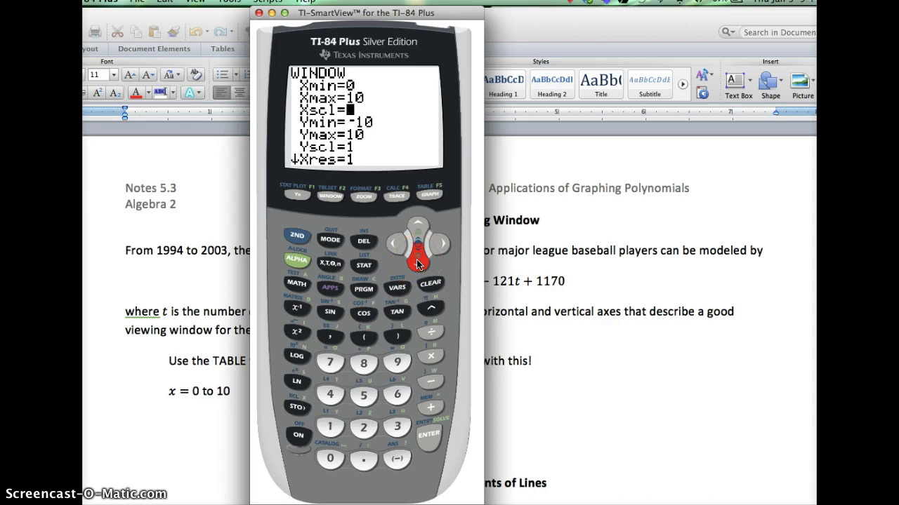
{"action": "left_click", "coordinate": [417, 261]}
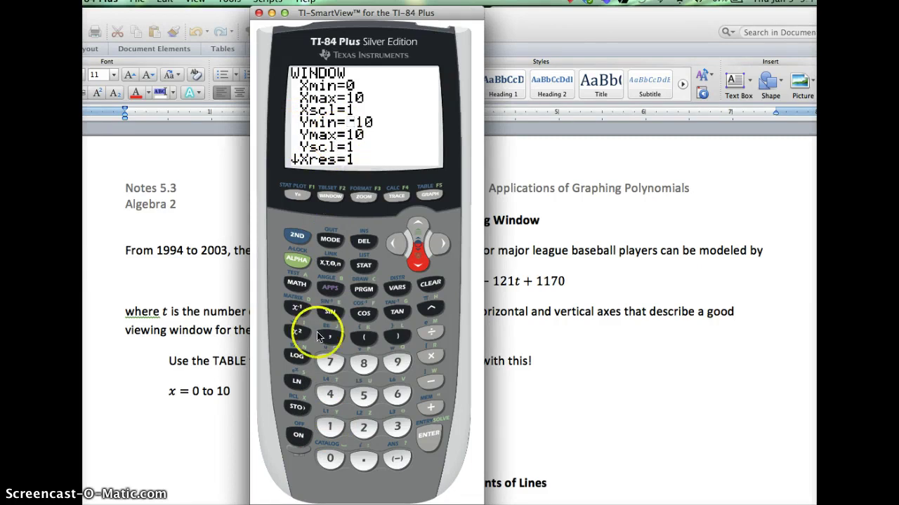
Step: Set Ymin to 0 and Ymax to 3000
{"action": "left_click", "coordinate": [328, 459]}
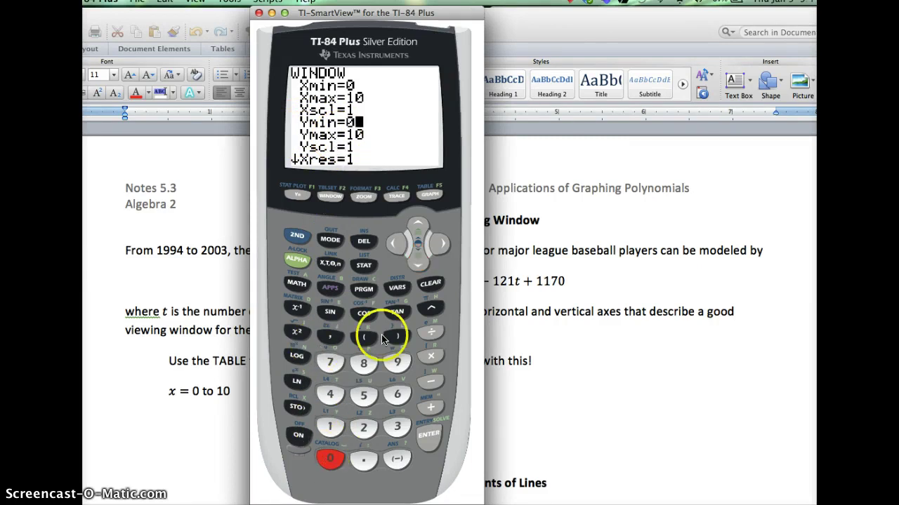
{"action": "left_click", "coordinate": [417, 264]}
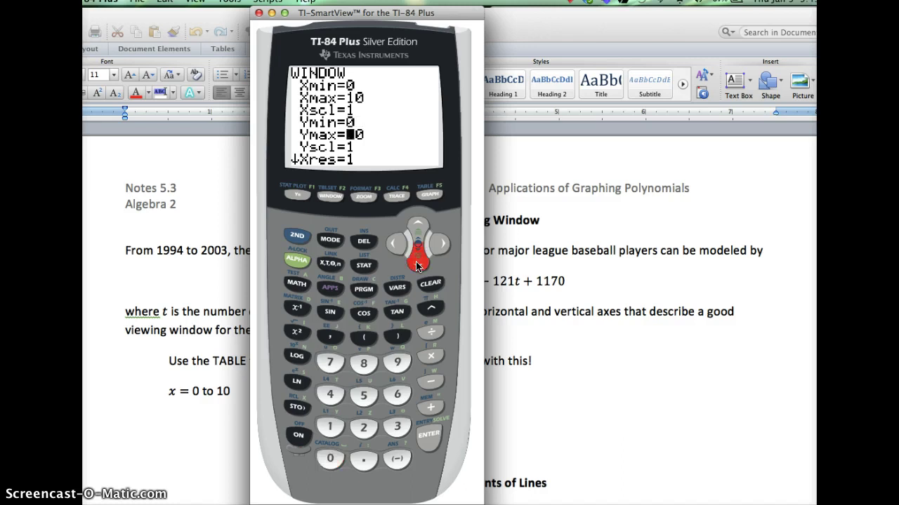
{"action": "left_click", "coordinate": [397, 427]}
{"action": "left_click", "coordinate": [329, 458]}
{"action": "left_click", "coordinate": [326, 458]}
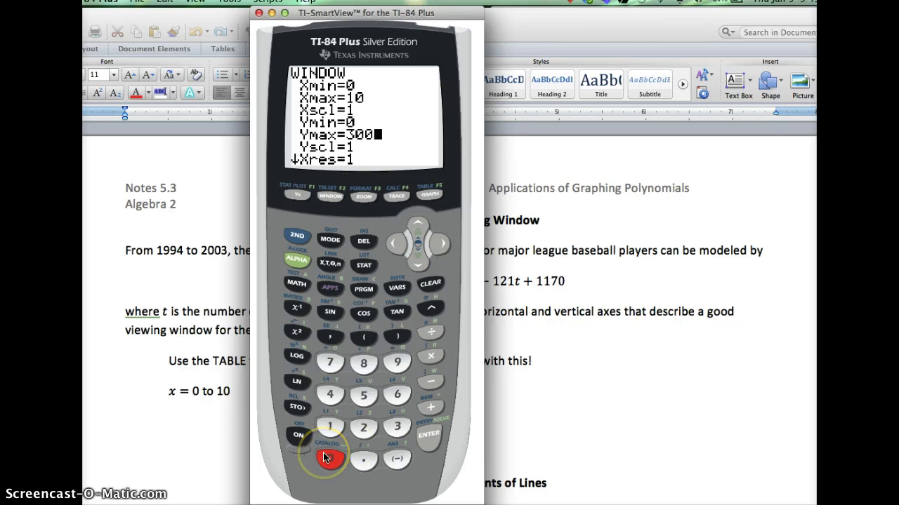
{"action": "left_click", "coordinate": [326, 457]}
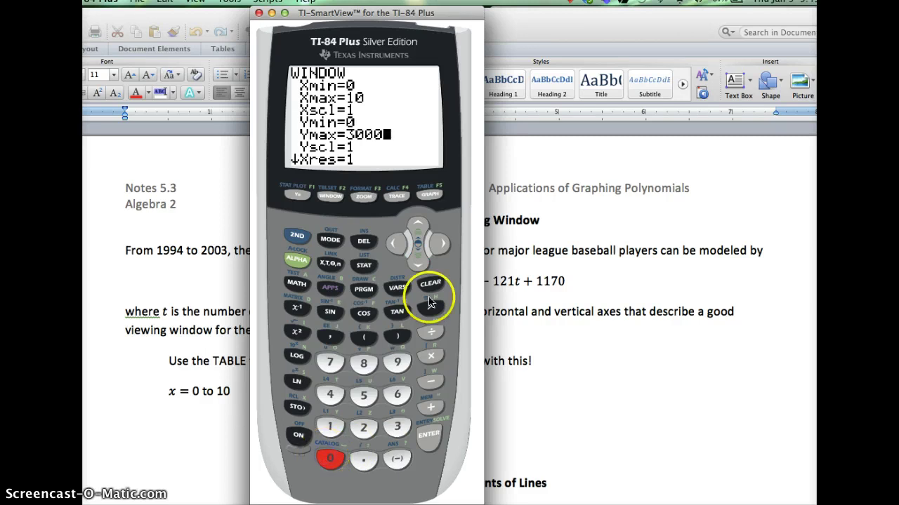
Step: Set Yscl to 300
{"action": "left_click", "coordinate": [418, 259]}
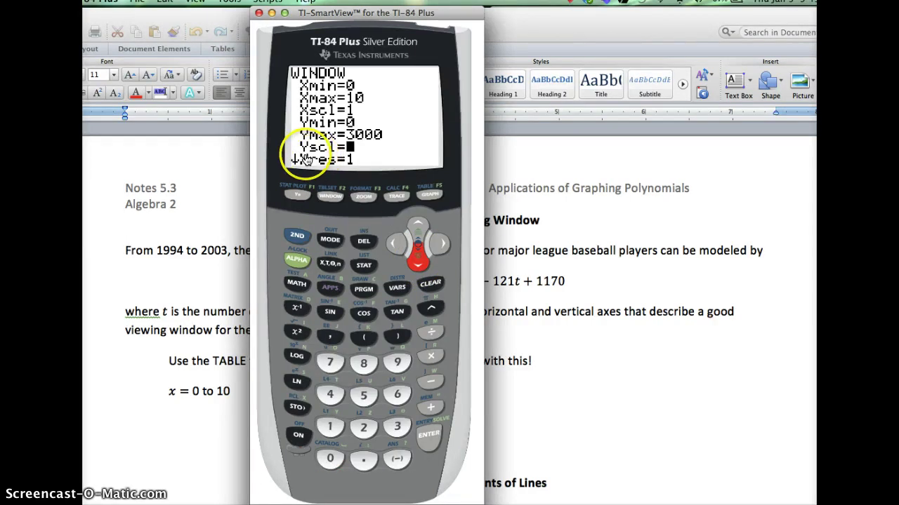
{"action": "left_click", "coordinate": [351, 158]}
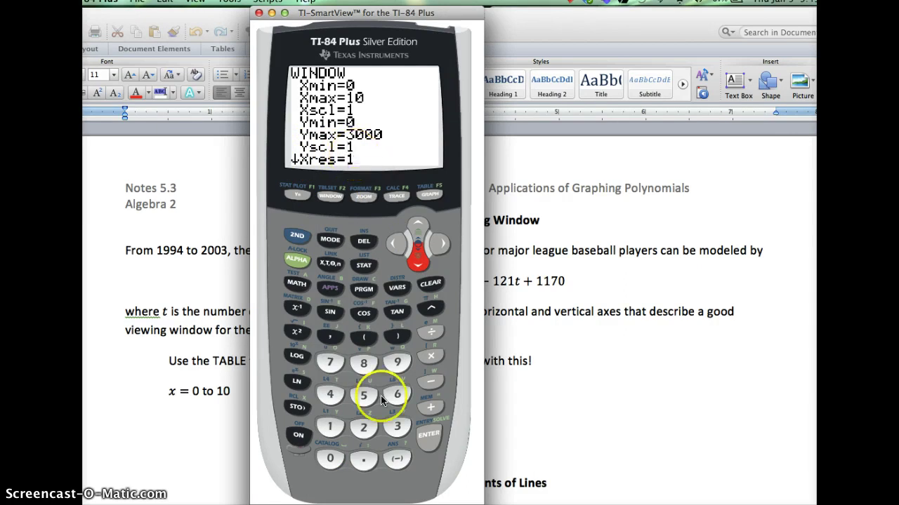
{"action": "left_click", "coordinate": [398, 427]}
{"action": "left_click", "coordinate": [329, 459]}
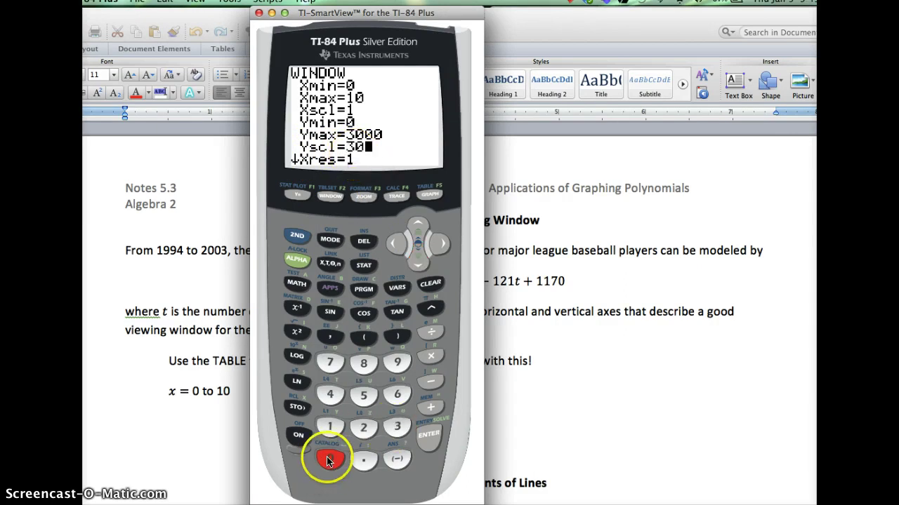
{"action": "left_click", "coordinate": [329, 460]}
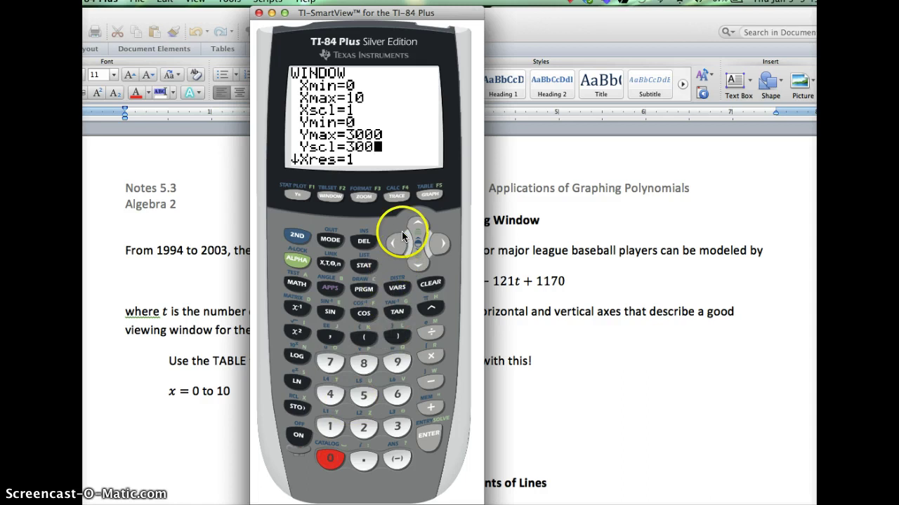
Step: Graph the salary function in the 0–10 by 0–3000 window
{"action": "left_click", "coordinate": [430, 195]}
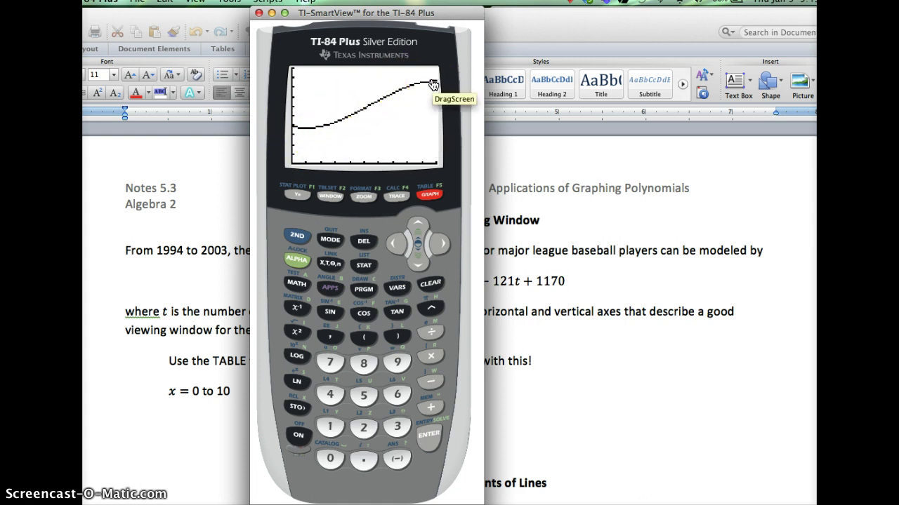
Step: Back in Word, fill the y interval blanks with 0 and 3000
{"action": "left_click", "coordinate": [579, 267]}
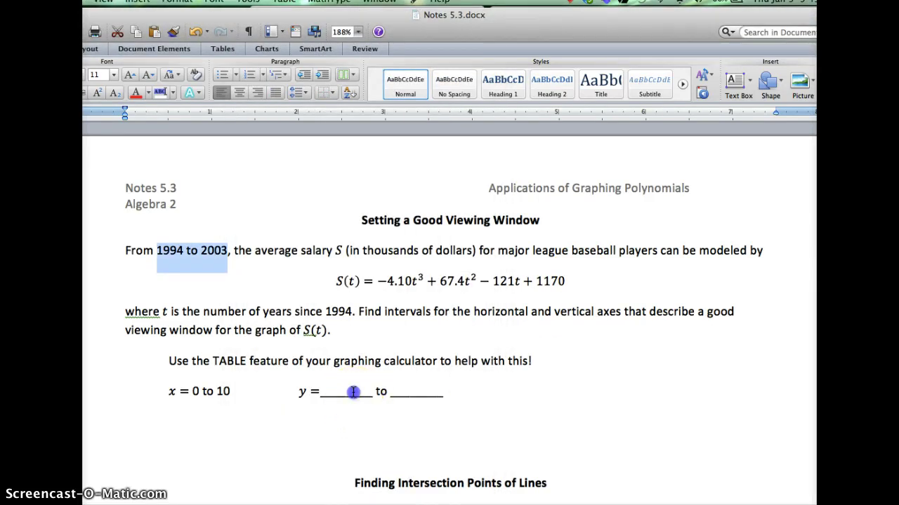
{"action": "double_click", "coordinate": [353, 392]}
{"action": "left_click", "coordinate": [353, 391]}
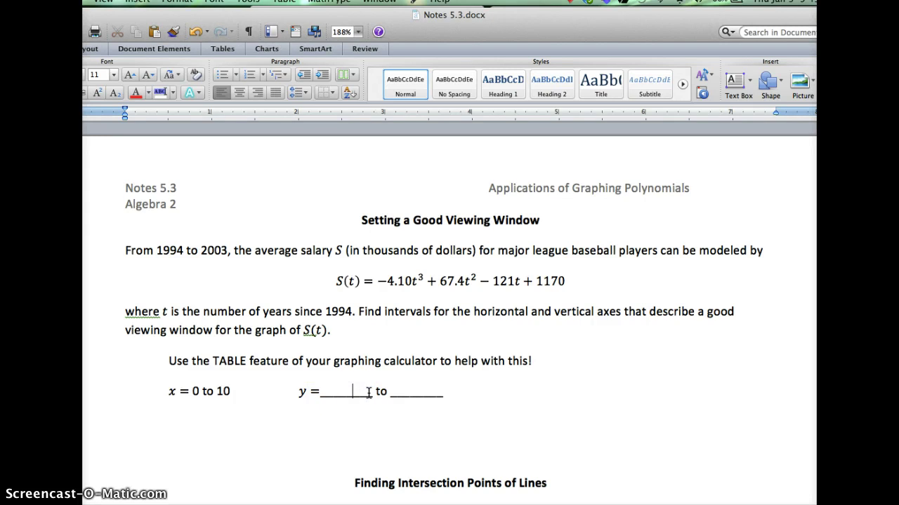
{"action": "left_click_drag", "start_coordinate": [368, 393], "coordinate": [313, 393]}
{"action": "type", "text": "0"}
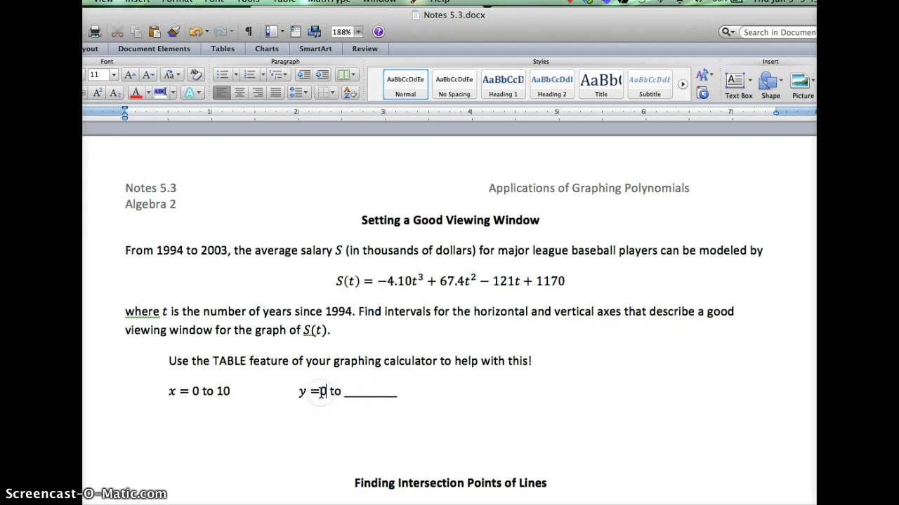
{"action": "left_click_drag", "start_coordinate": [398, 393], "coordinate": [346, 395]}
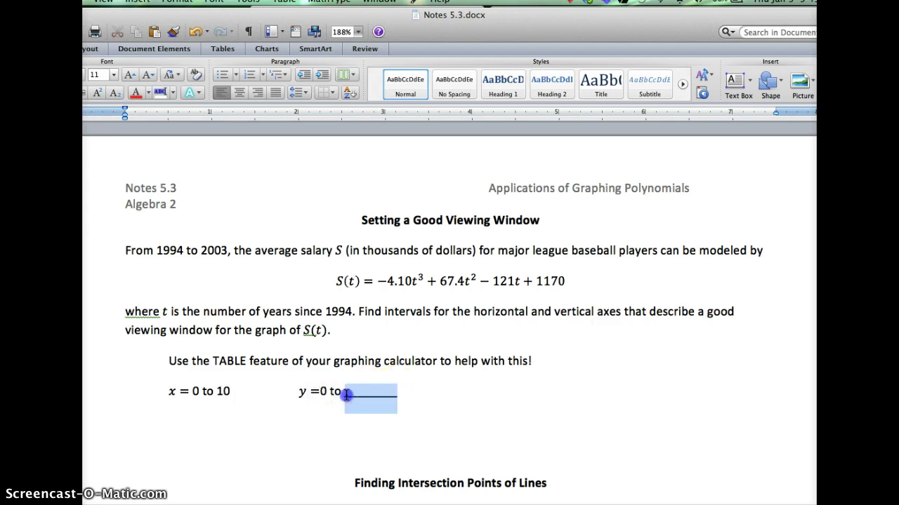
{"action": "type", "text": "?"}
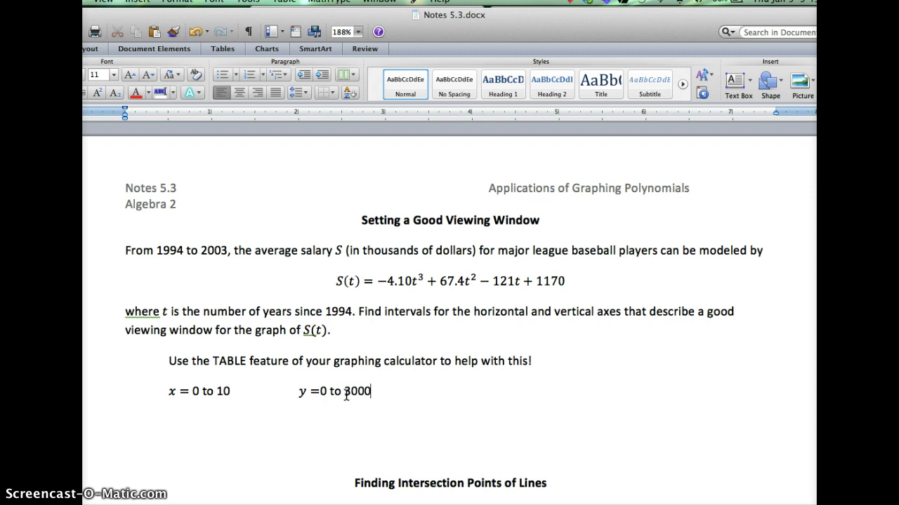